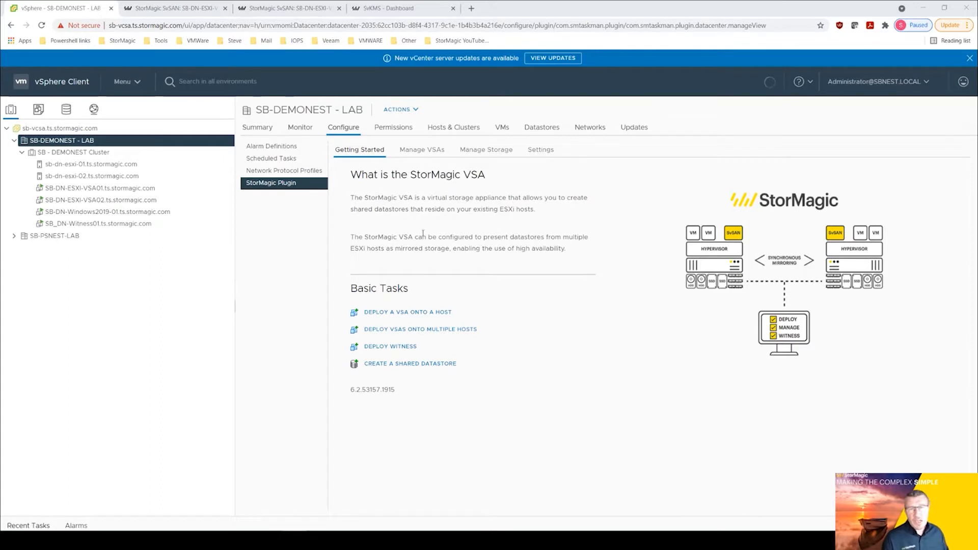
Step: View the details of SB-DN-ESXI-VSA01 and SB-DN-ESXI-VSA02 among the StorMagic plugin's managed VSAs
{"action": "left_click", "coordinate": [430, 154]}
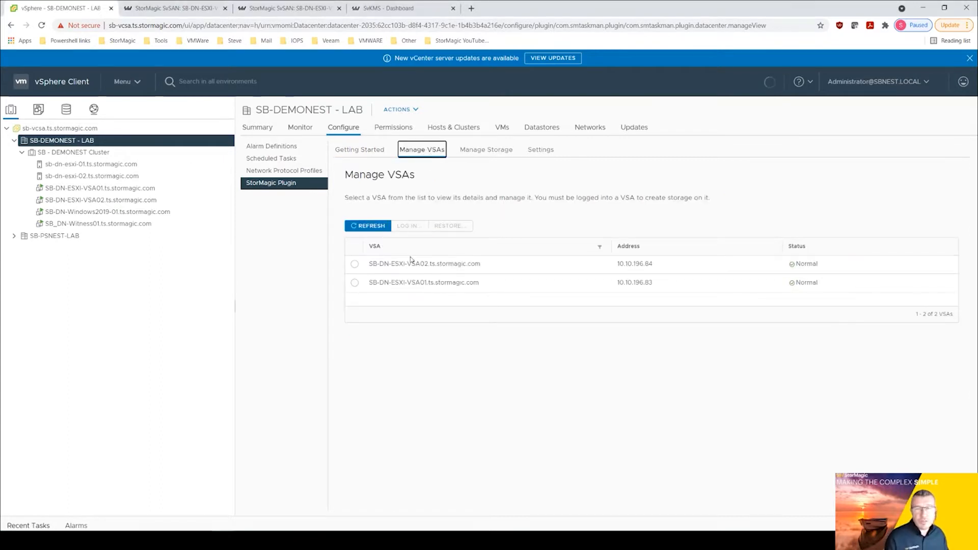
{"action": "left_click", "coordinate": [355, 283]}
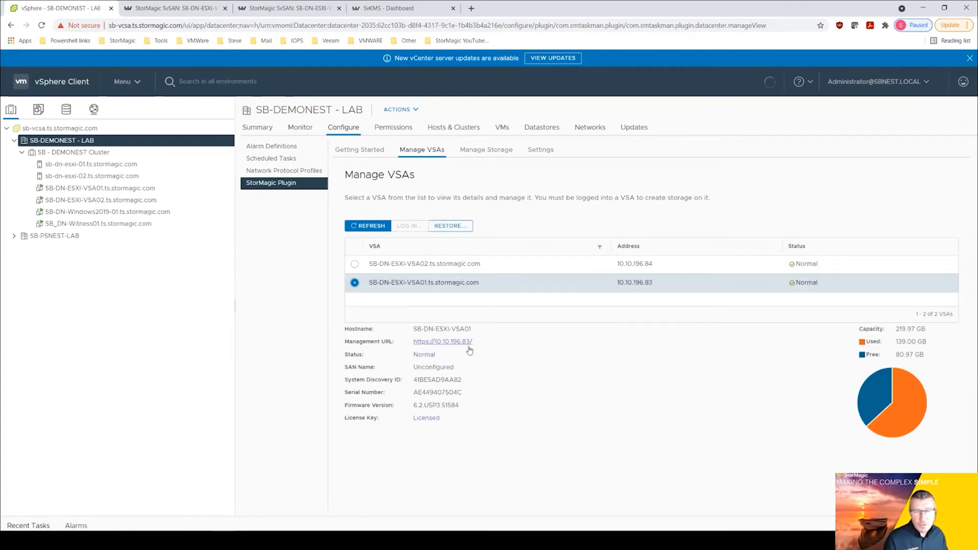
{"action": "left_click", "coordinate": [355, 264]}
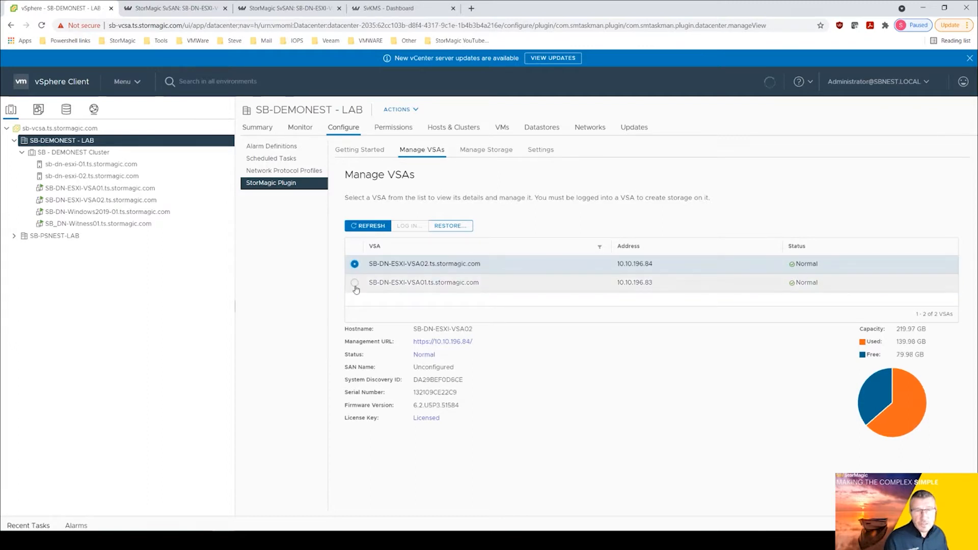
{"action": "left_click", "coordinate": [355, 282]}
Step: Switch to the SvSAN web console of SB-DN-ESXI-VSA01 and examine the settings of its key management server SB-SvKMS-01
{"action": "left_click", "coordinate": [262, 9]}
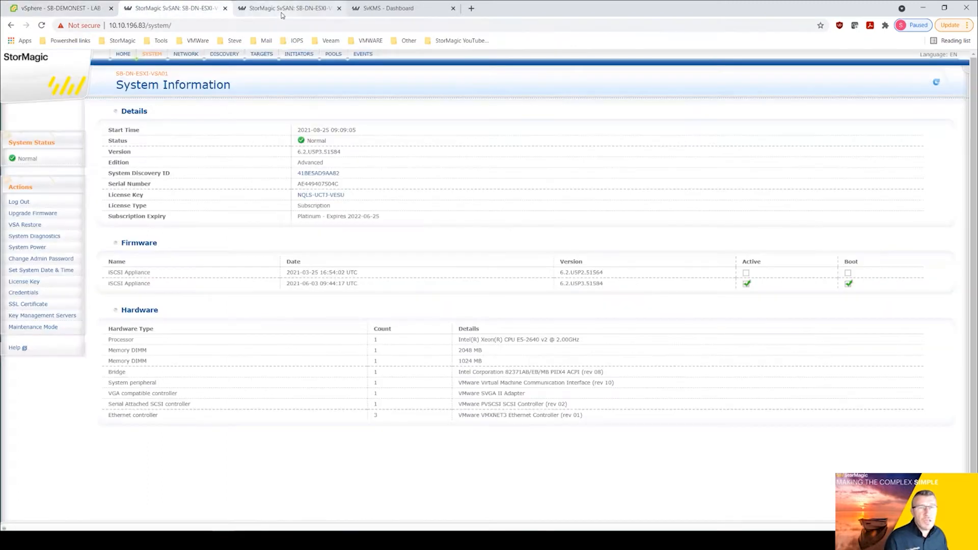
{"action": "left_click", "coordinate": [192, 10]}
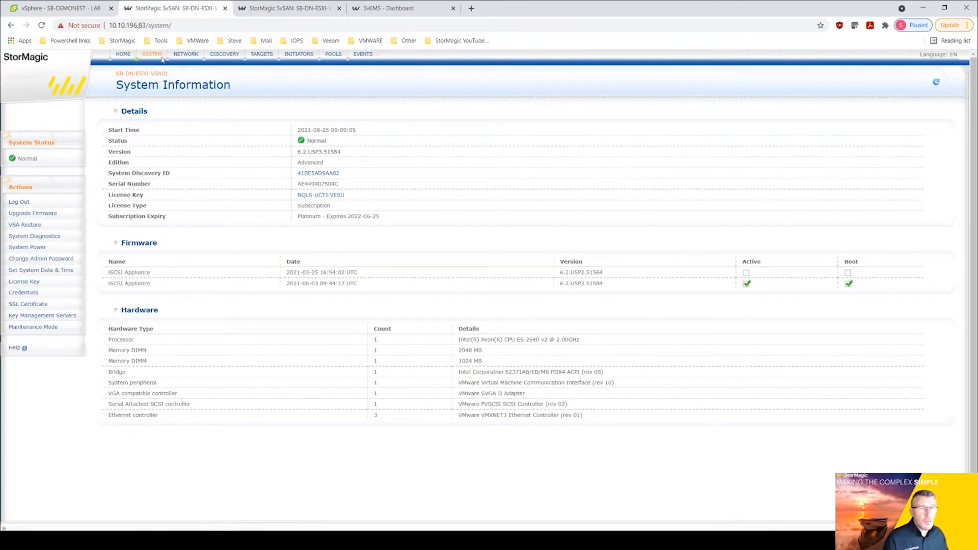
{"action": "left_click", "coordinate": [55, 317]}
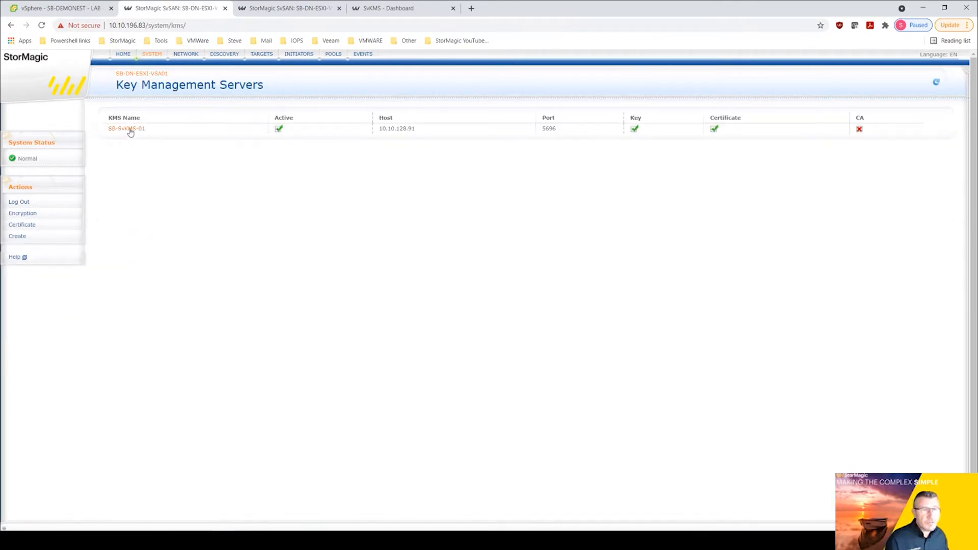
{"action": "left_click", "coordinate": [129, 129]}
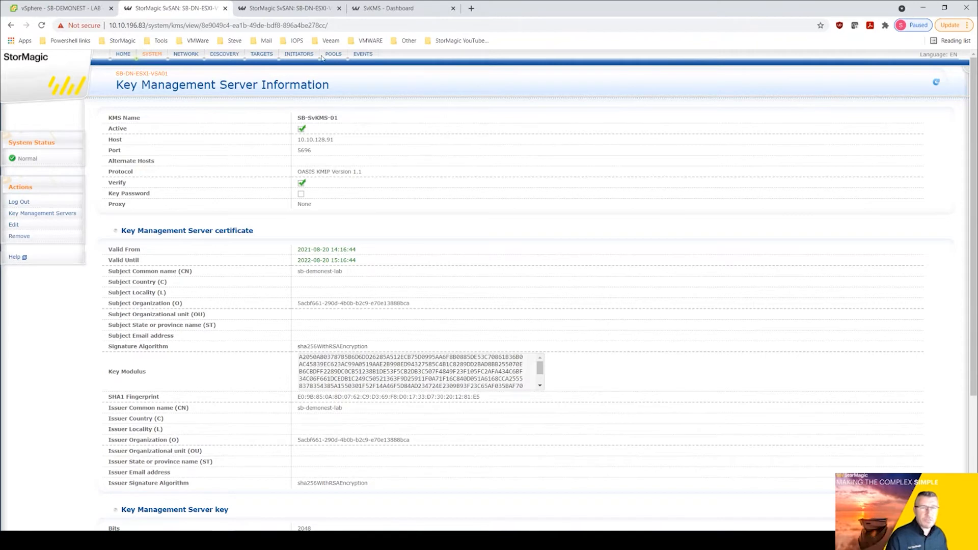
Step: Switch to the SvSAN web console of SB-DN-ESXI-VSA02 and examine its SB-SvKMS-01 key management server information
{"action": "left_click", "coordinate": [304, 10]}
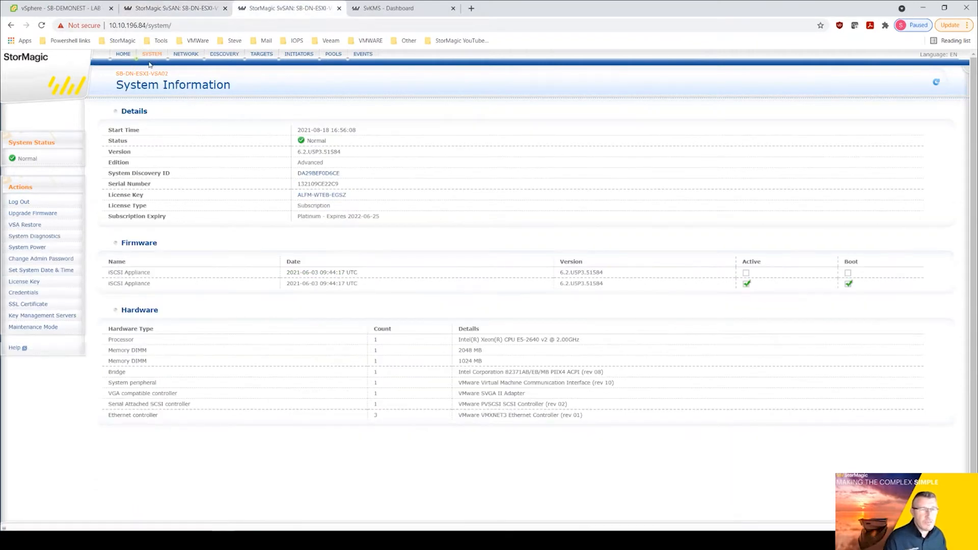
{"action": "left_click", "coordinate": [39, 316]}
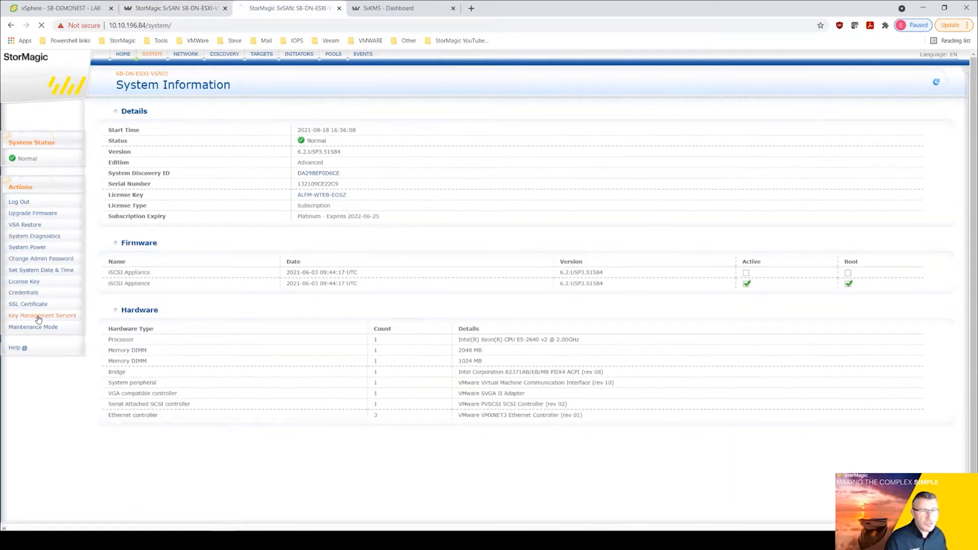
{"action": "left_click", "coordinate": [122, 130]}
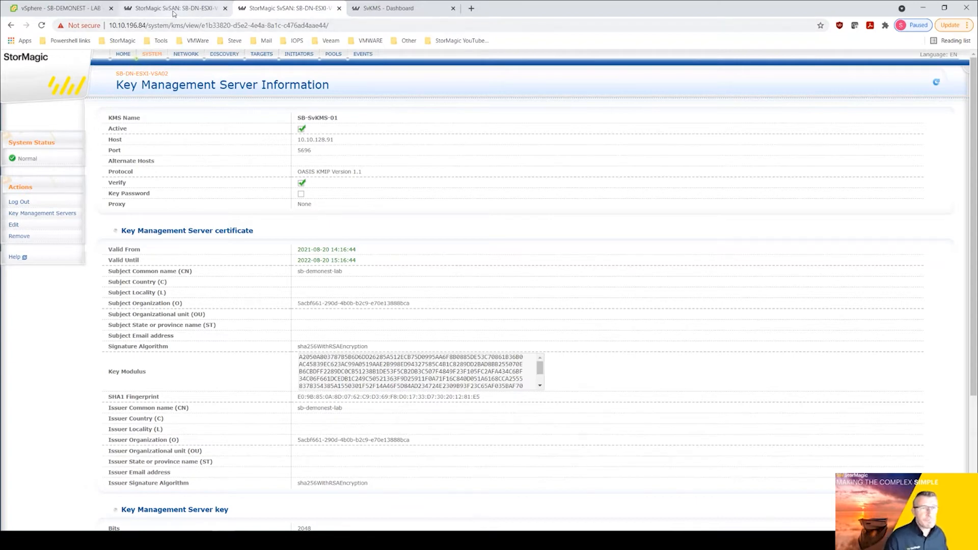
Step: Encrypt the existing mirrored target m0ds2 from the SB-DN-ESXI-VSA01 console and return to the targets overview
{"action": "left_click", "coordinate": [171, 12]}
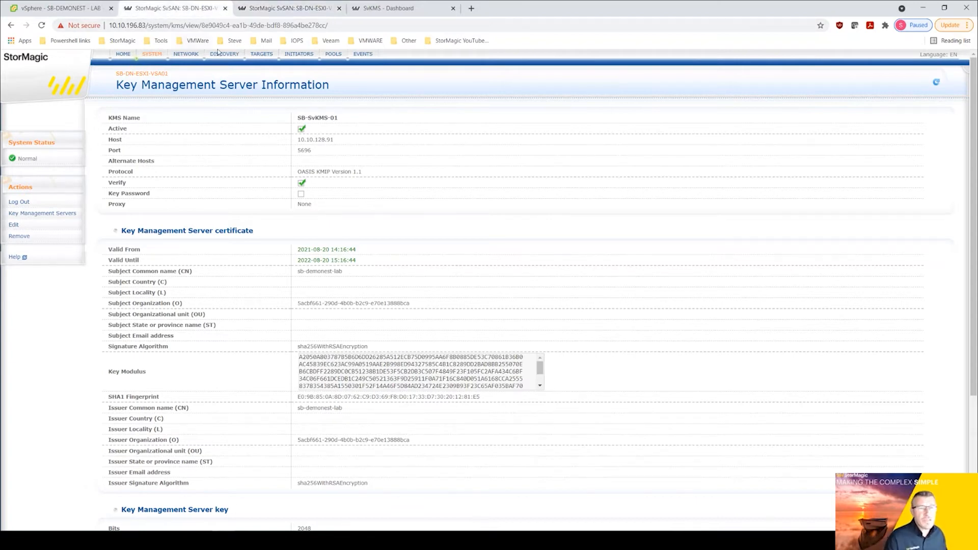
{"action": "left_click", "coordinate": [266, 55]}
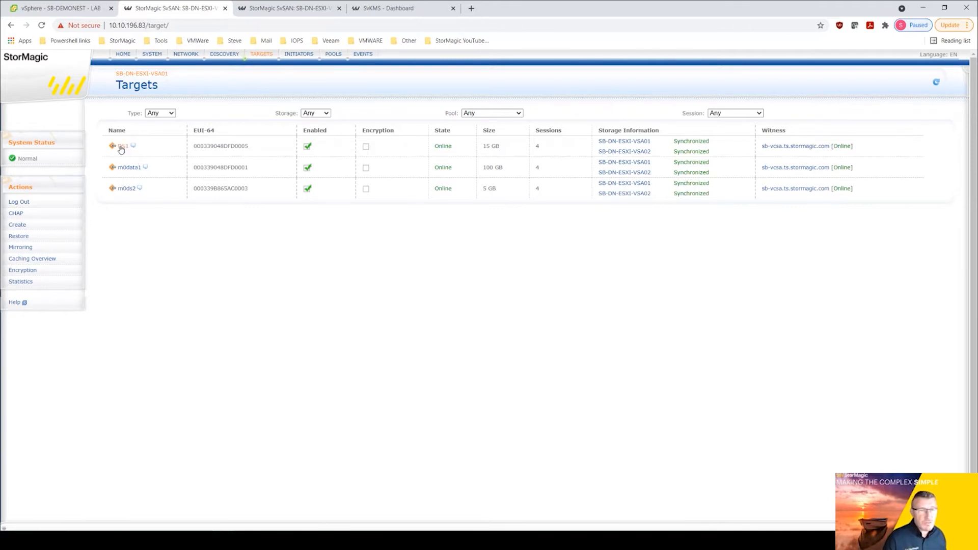
{"action": "left_click", "coordinate": [124, 190]}
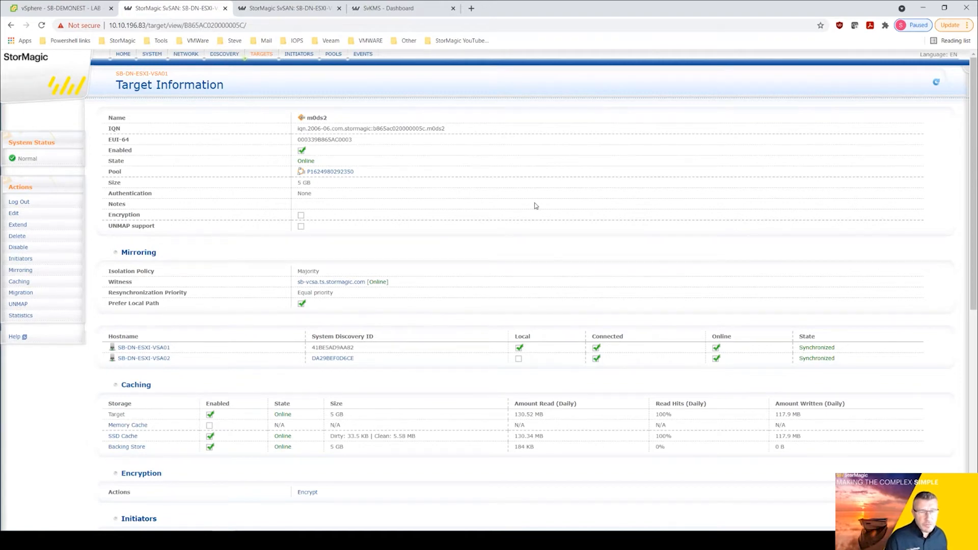
{"action": "scroll", "coordinate": [536, 206], "scroll_direction": "down", "scroll_amount": 5}
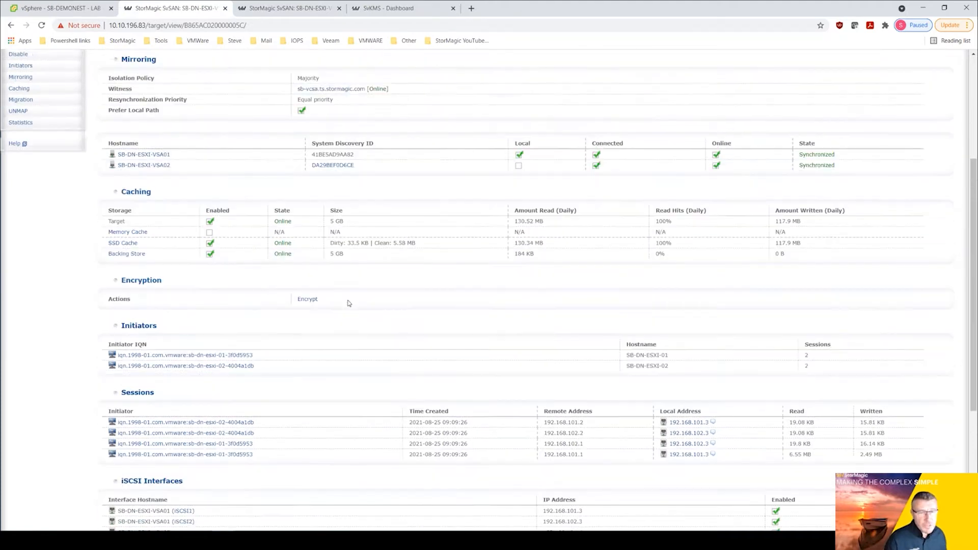
{"action": "left_click", "coordinate": [307, 302]}
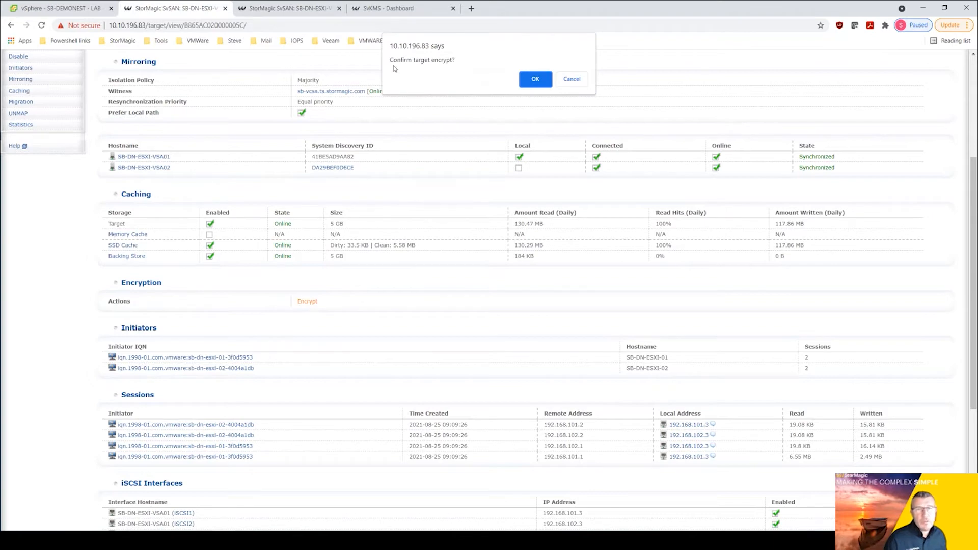
{"action": "left_click", "coordinate": [534, 81]}
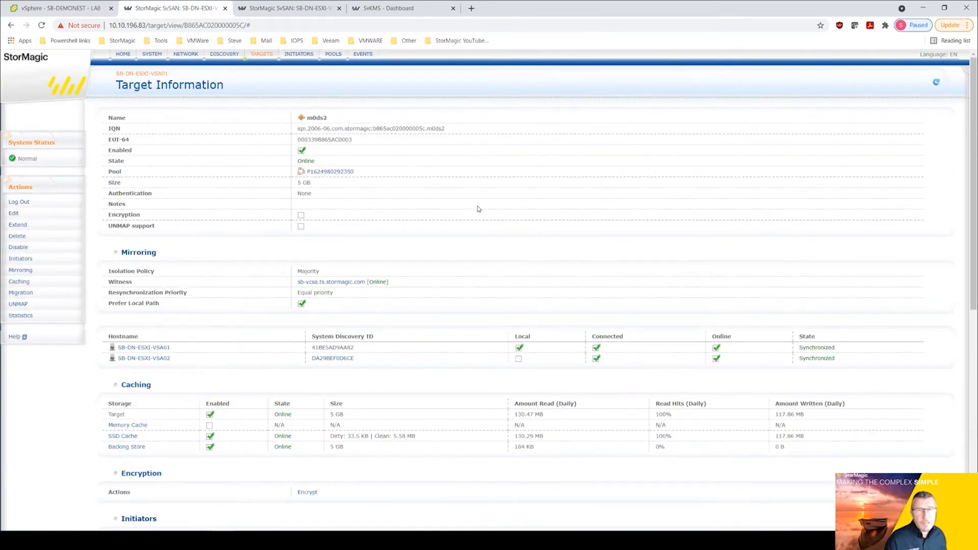
{"action": "left_click", "coordinate": [261, 55]}
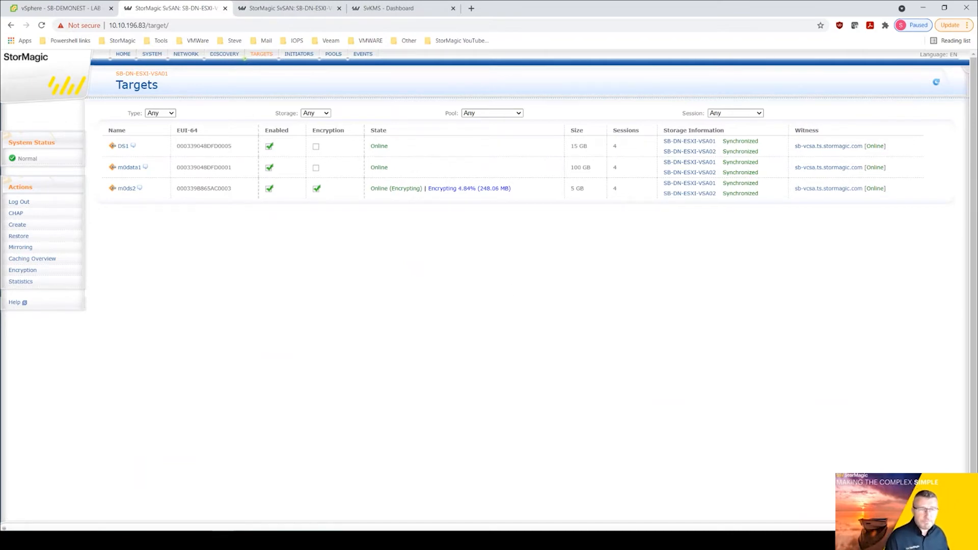
Step: Set up a new target named DS3 with a size of 7 GB and both SB-DN-ESXI-01 and SB-DN-ESXI-02 as initiators
{"action": "left_click", "coordinate": [18, 226]}
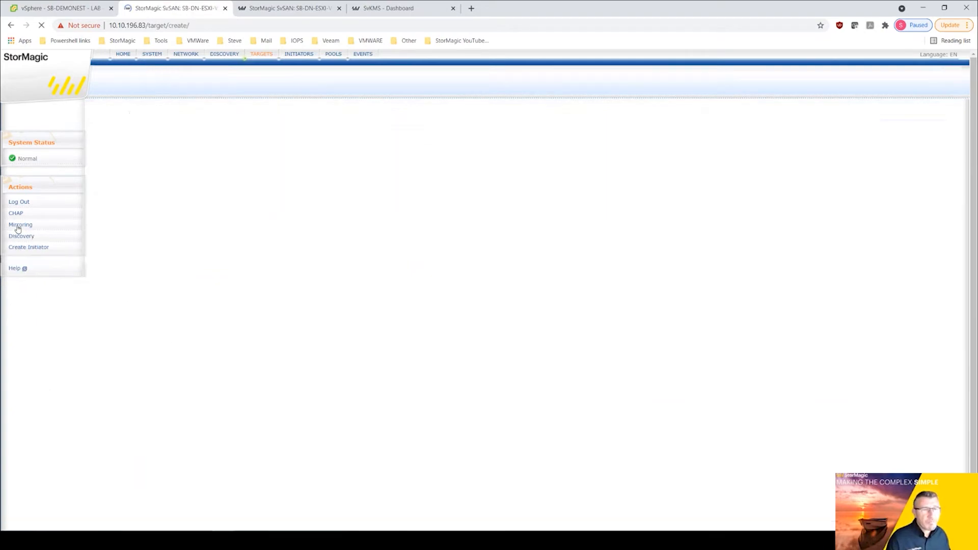
{"action": "left_click", "coordinate": [315, 115]}
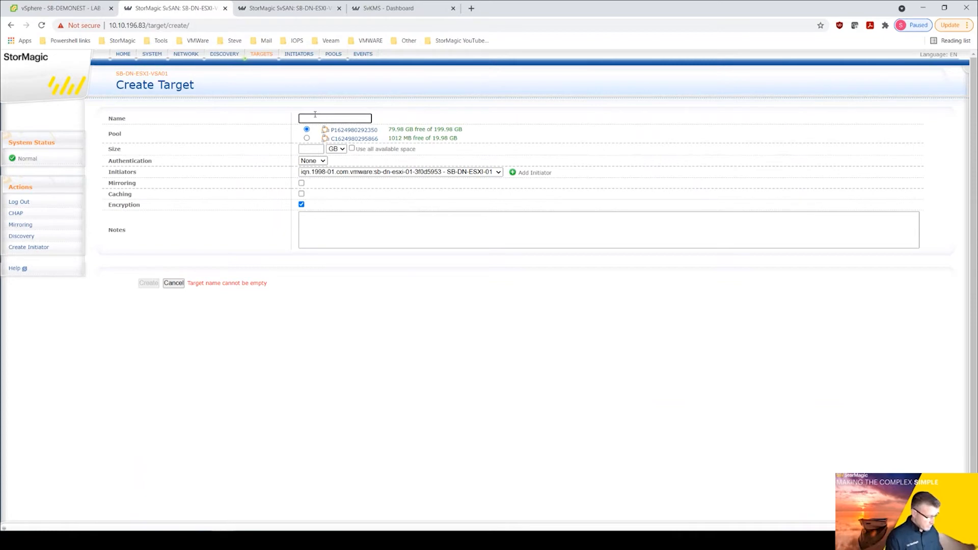
{"action": "type", "text": "DS"}
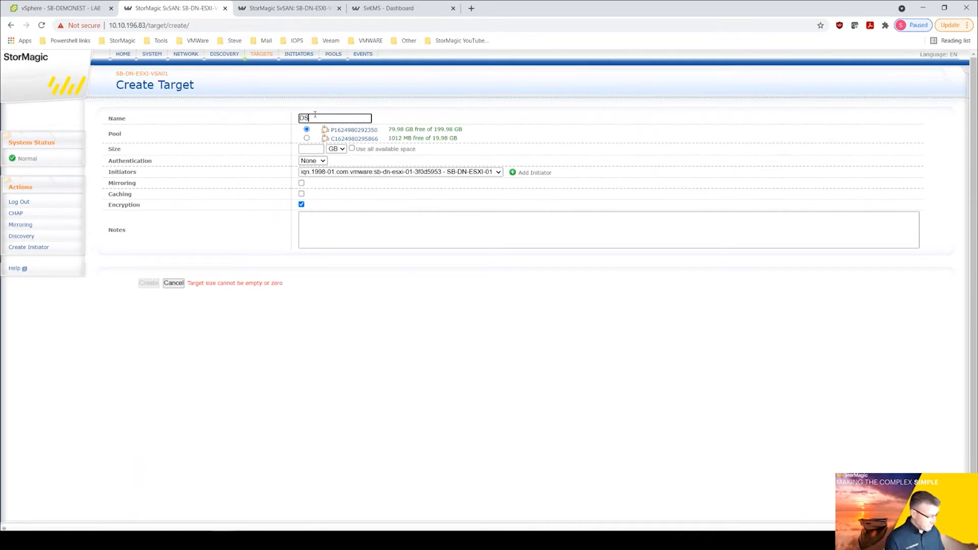
{"action": "type", "text": "3"}
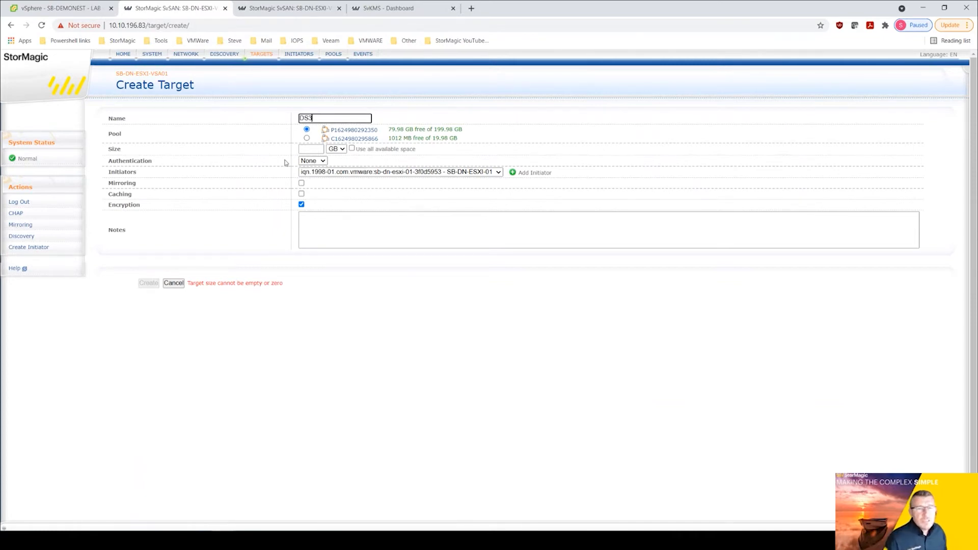
{"action": "left_click", "coordinate": [319, 149]}
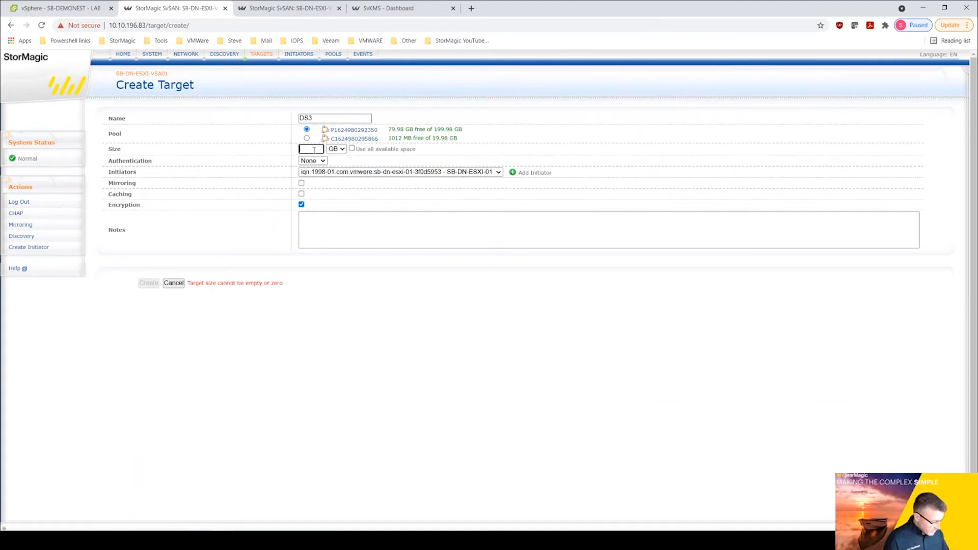
{"action": "type", "text": "7"}
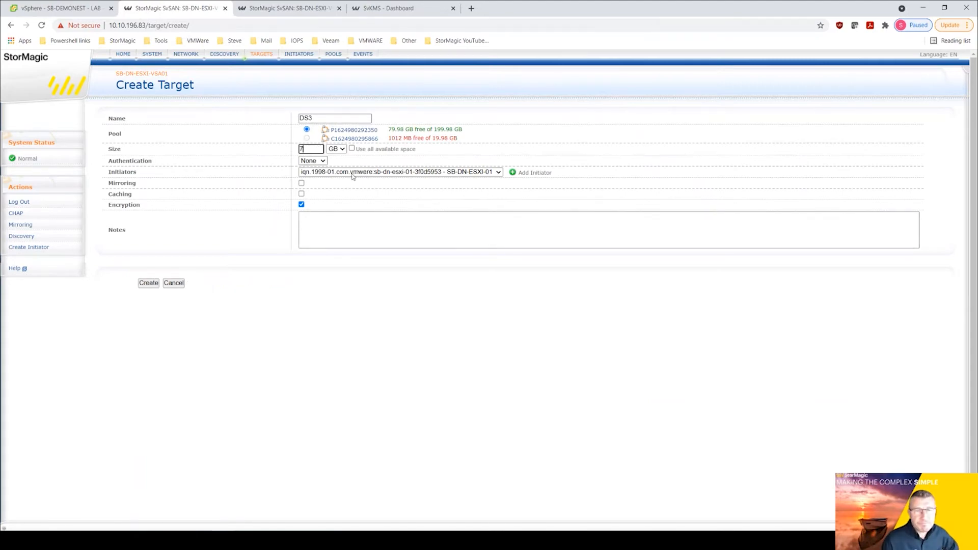
{"action": "left_click", "coordinate": [514, 173]}
{"action": "left_click", "coordinate": [513, 173]}
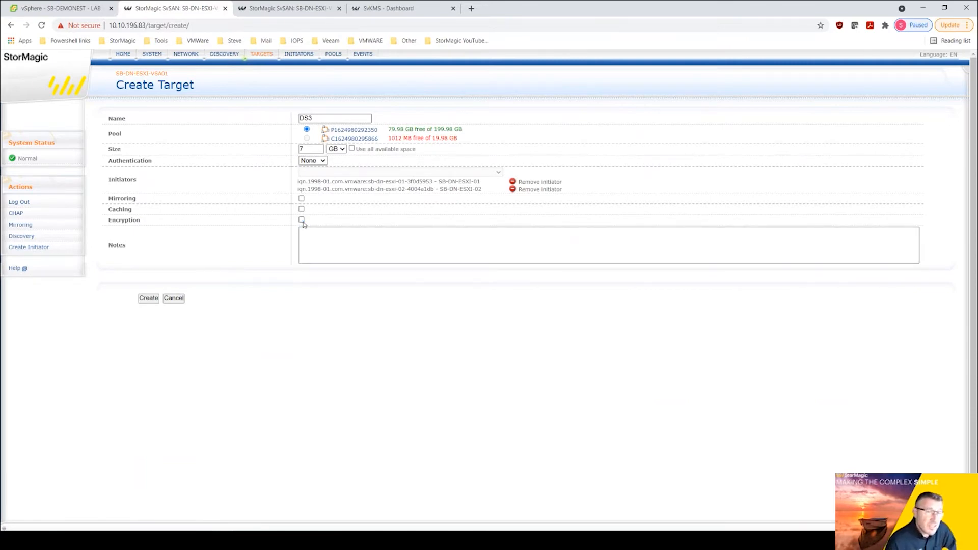
Step: Create DS3 with encryption and mirroring enabled, using sb-vcsa.ts.stormagic.com as witness and SB-DN-ESXI-VSA02.ts.stormagic.com as remote host
{"action": "left_click", "coordinate": [301, 221]}
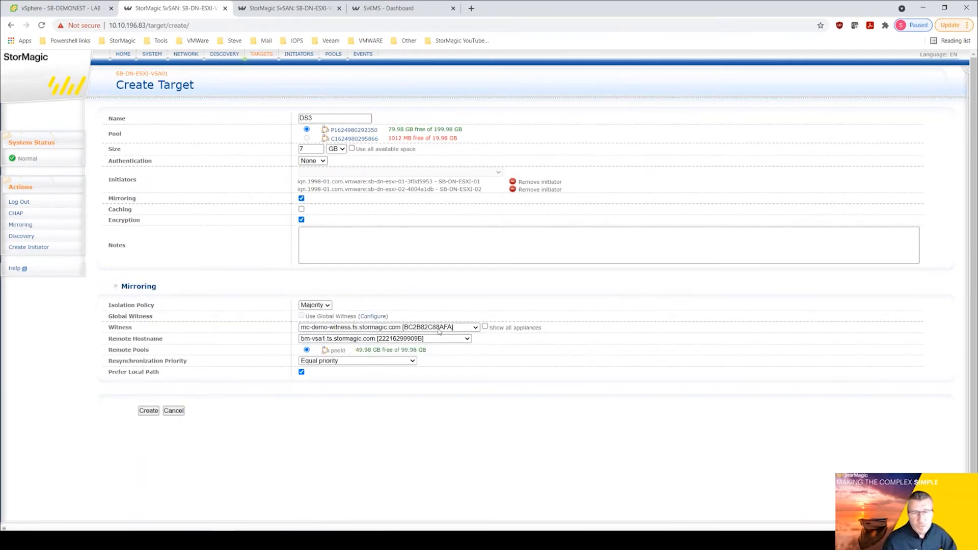
{"action": "left_click", "coordinate": [456, 327]}
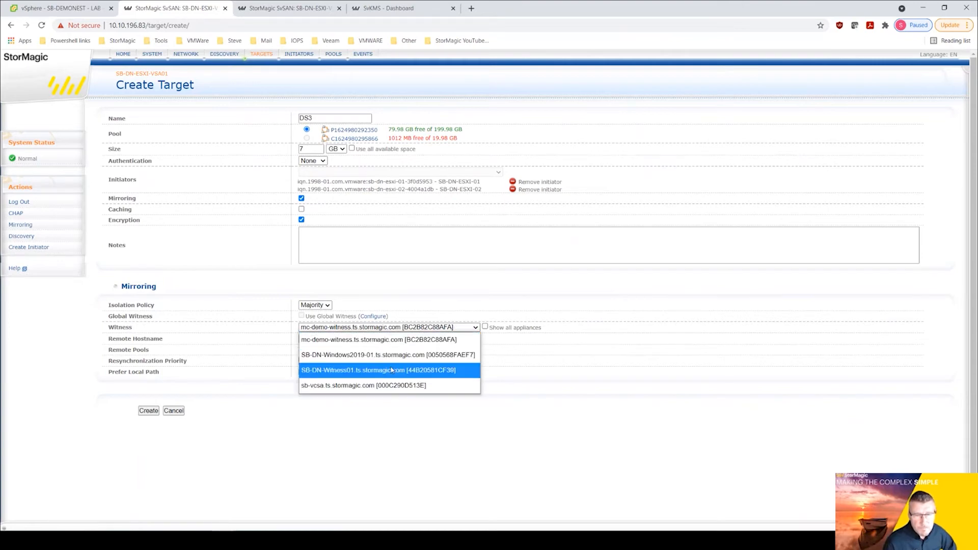
{"action": "left_click", "coordinate": [368, 385]}
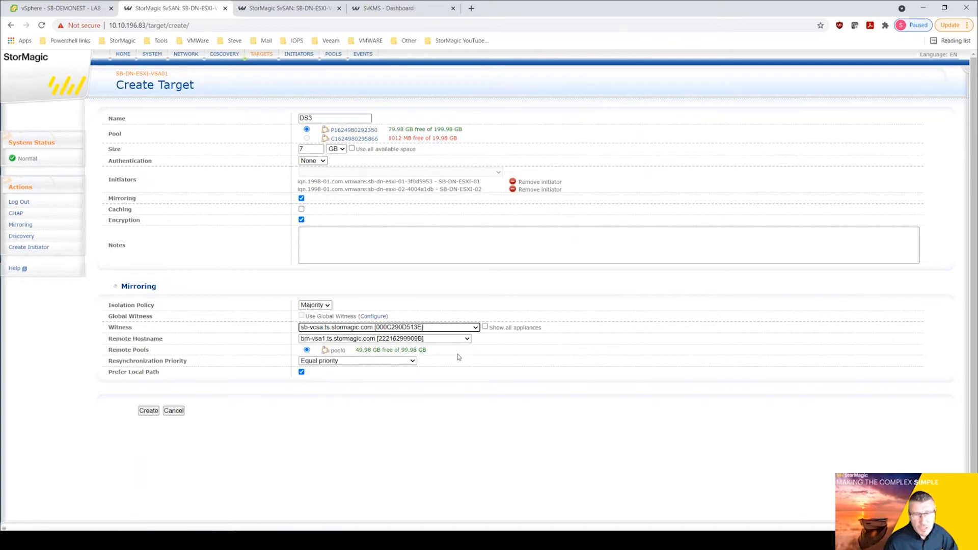
{"action": "left_click", "coordinate": [467, 339]}
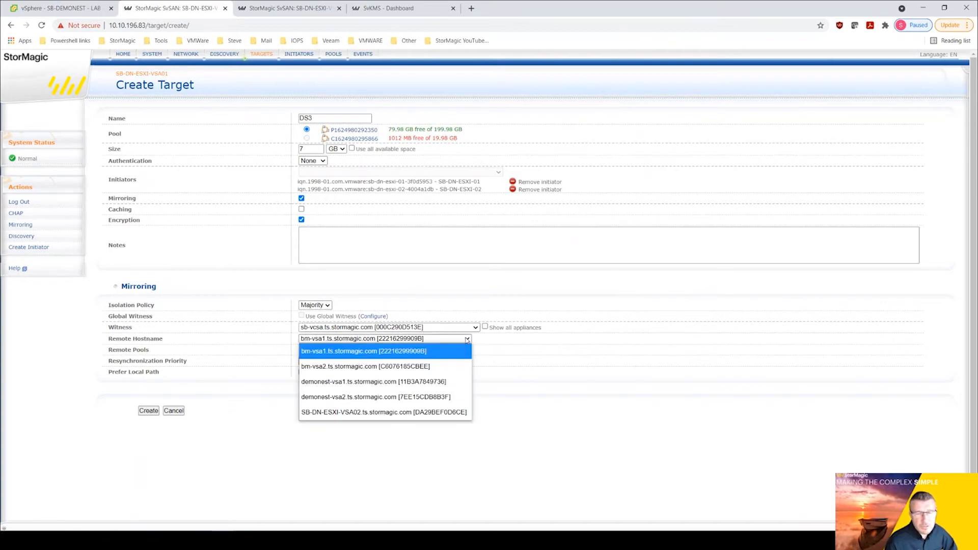
{"action": "left_click", "coordinate": [355, 415]}
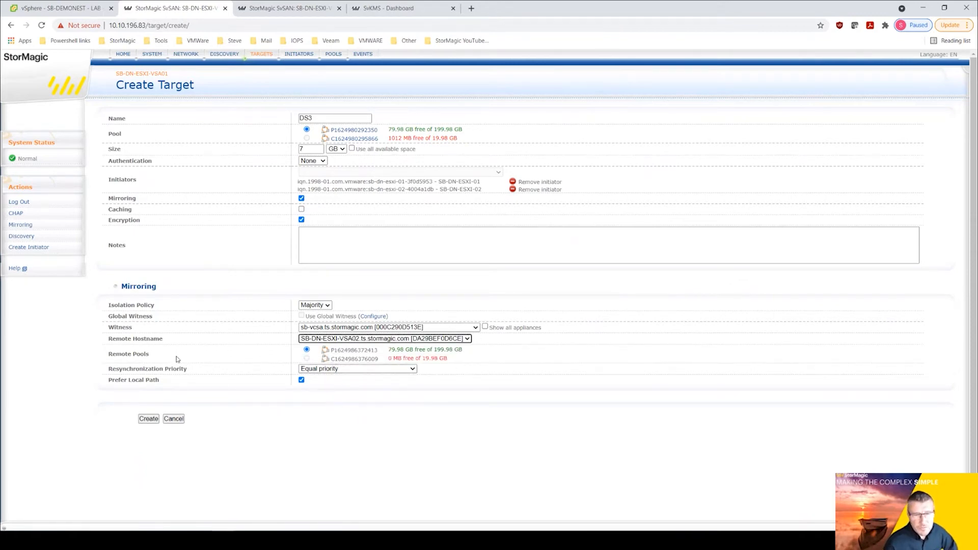
{"action": "left_click", "coordinate": [148, 419]}
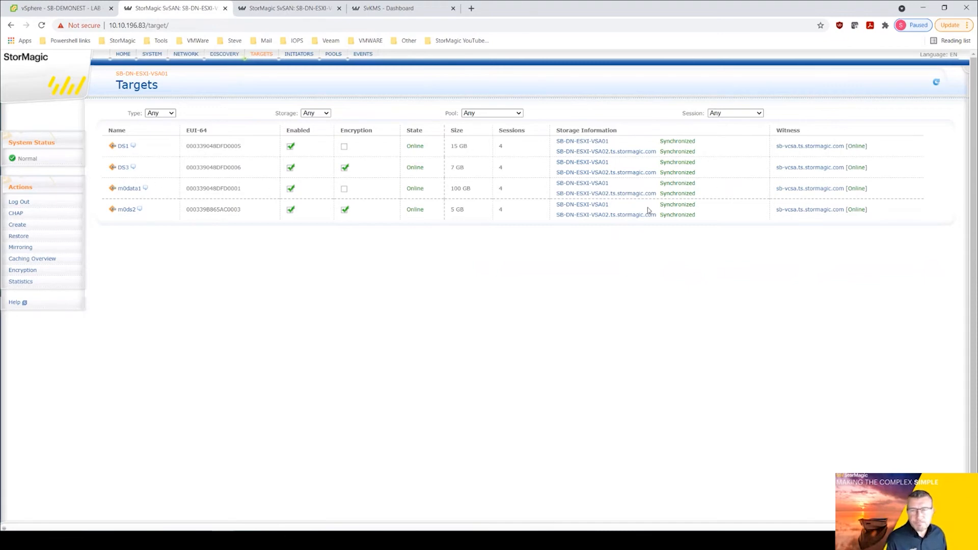
Step: Examine the mirroring status, encryption key IDs and available encryption actions of target DS3, then return to the targets overview
{"action": "left_click", "coordinate": [121, 169]}
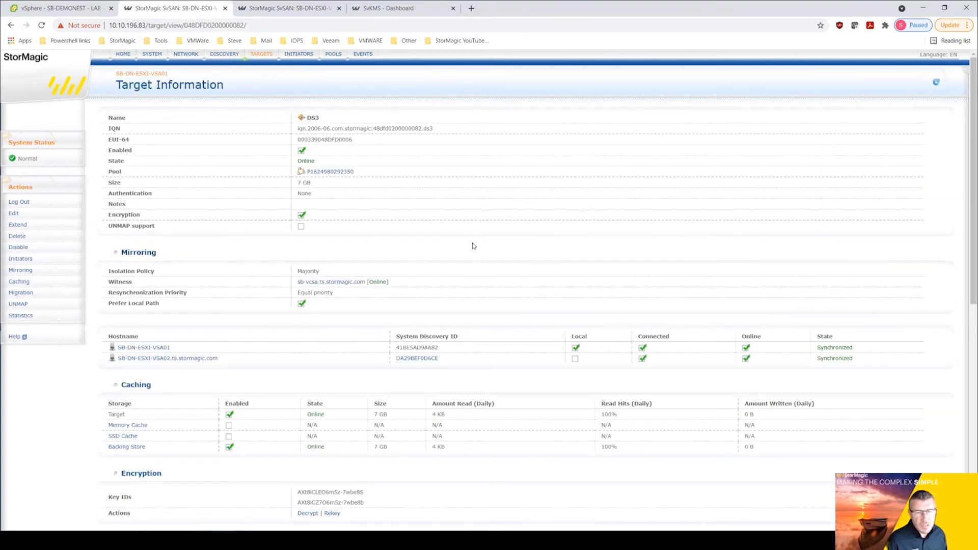
{"action": "scroll", "coordinate": [426, 220], "scroll_direction": "down", "scroll_amount": 3}
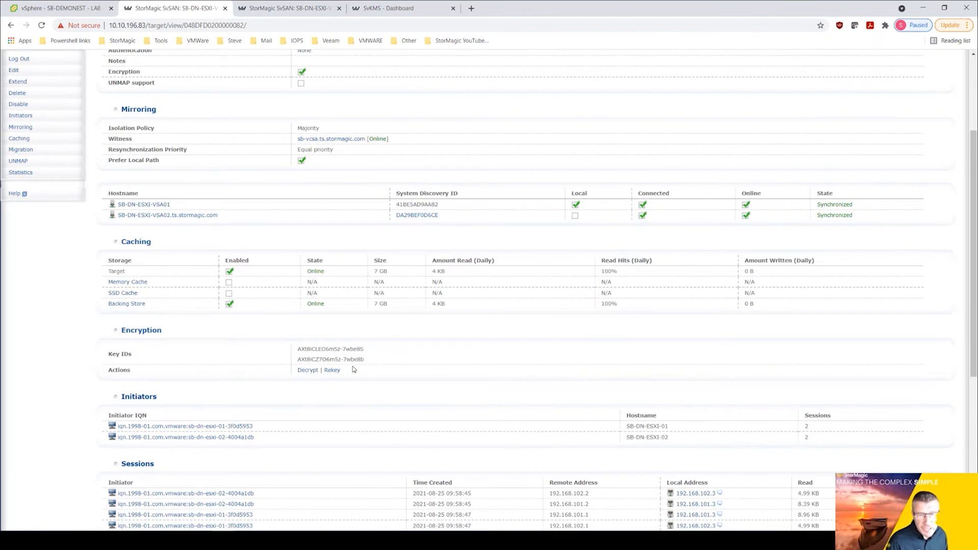
{"action": "scroll", "coordinate": [330, 290], "scroll_direction": "up", "scroll_amount": 3}
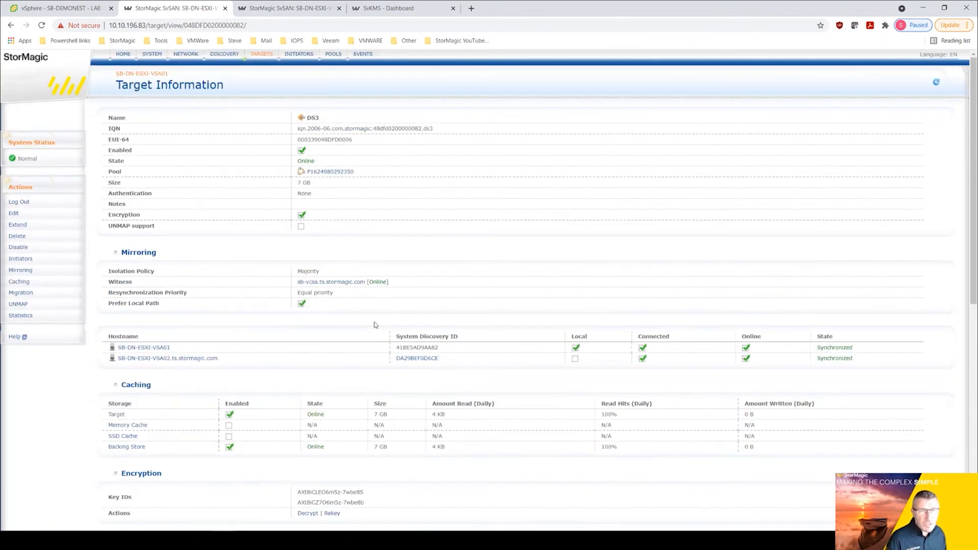
{"action": "scroll", "coordinate": [419, 347], "scroll_direction": "down", "scroll_amount": 4}
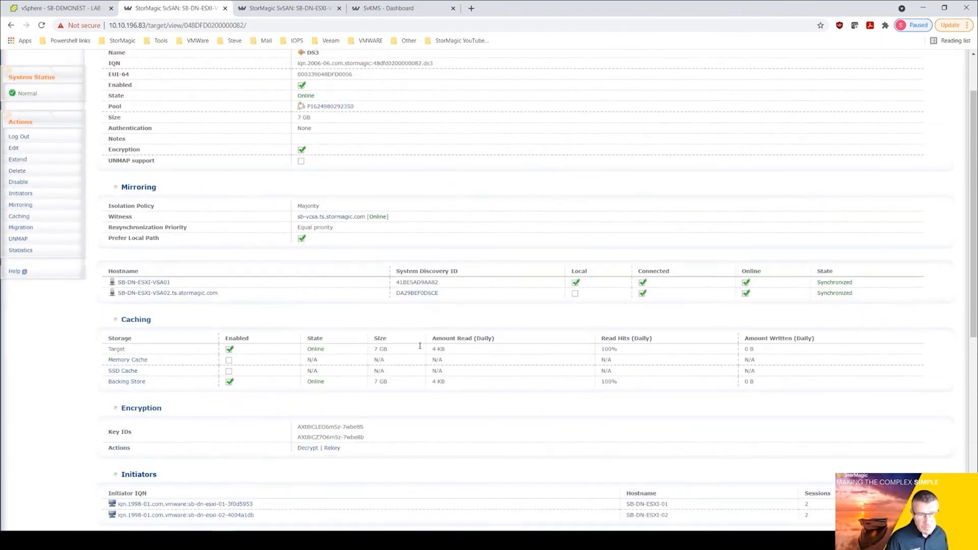
{"action": "scroll", "coordinate": [453, 353], "scroll_direction": "up", "scroll_amount": 4}
{"action": "left_click", "coordinate": [261, 53]}
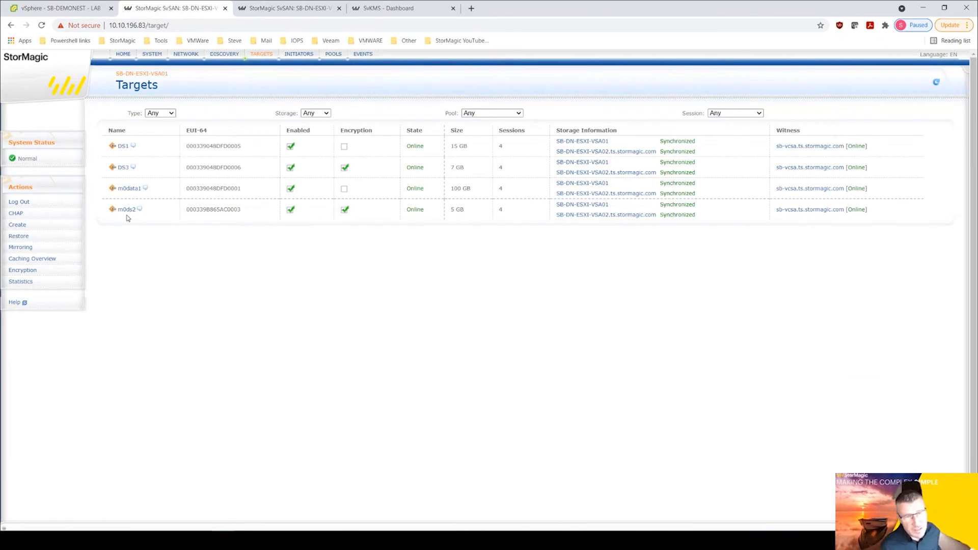
Step: Examine the mirroring, caching and encryption details of target m0ds2, including its key IDs and available encryption actions
{"action": "left_click", "coordinate": [127, 211]}
{"action": "scroll", "coordinate": [530, 305], "scroll_direction": "down", "scroll_amount": 6}
{"action": "scroll", "coordinate": [253, 278], "scroll_direction": "up", "scroll_amount": 2}
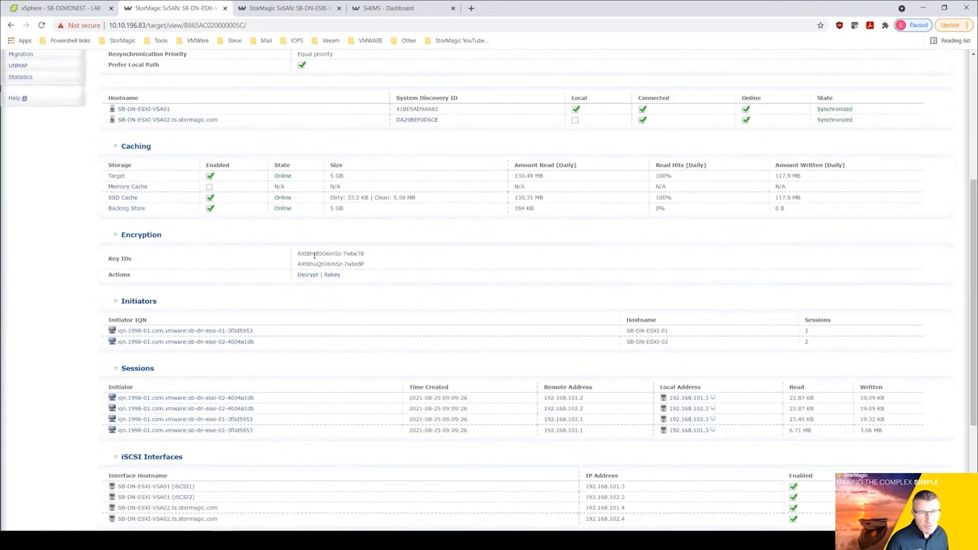
{"action": "scroll", "coordinate": [455, 278], "scroll_direction": "up", "scroll_amount": 2}
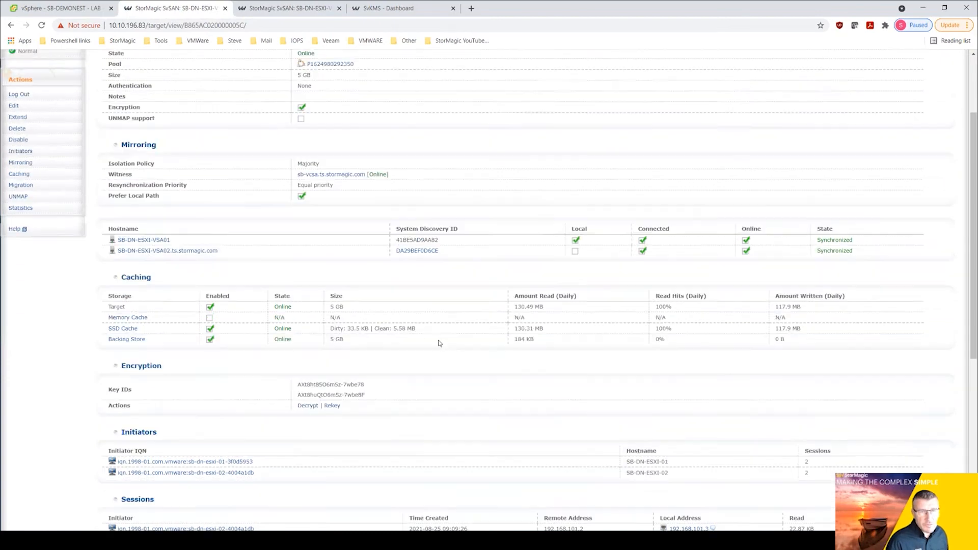
{"action": "scroll", "coordinate": [439, 345], "scroll_direction": "up", "scroll_amount": 3}
Step: Switch to the SvKMS web portal and sign back in as administrator with the account password
{"action": "left_click", "coordinate": [261, 9]}
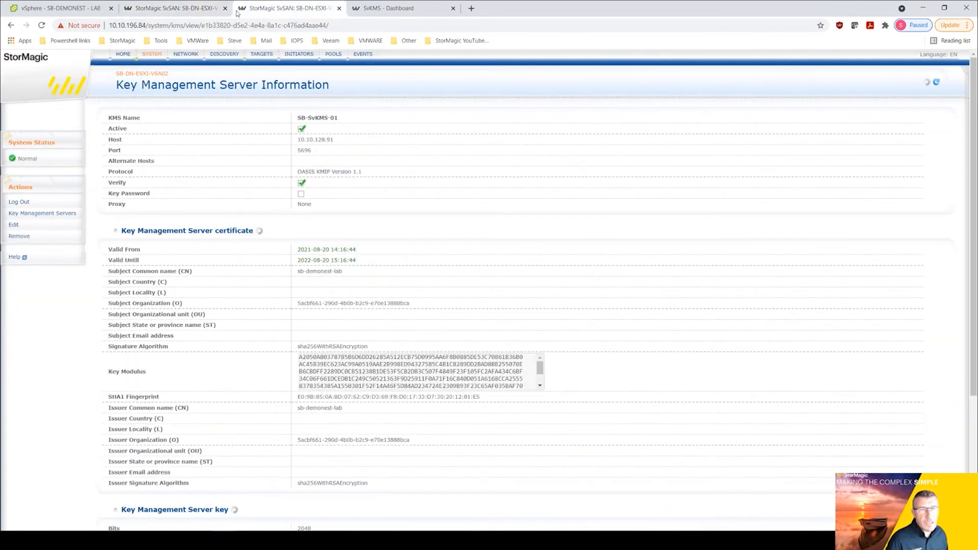
{"action": "left_click", "coordinate": [392, 9]}
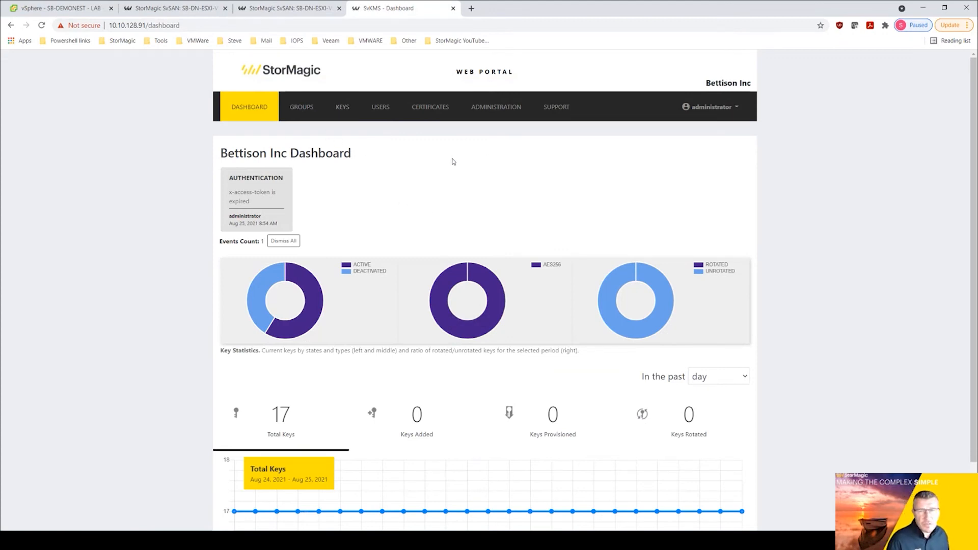
{"action": "left_click", "coordinate": [241, 111]}
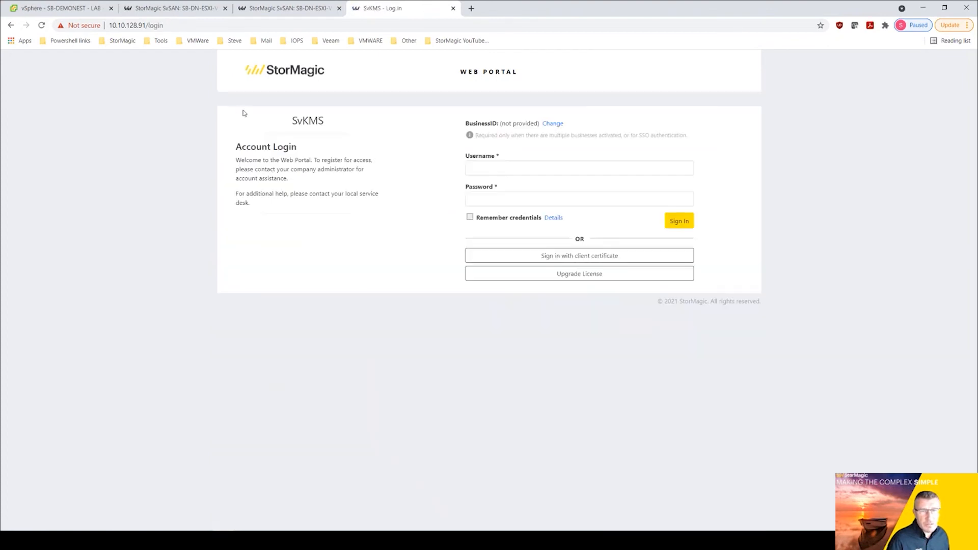
{"action": "left_click", "coordinate": [522, 170]}
{"action": "left_click", "coordinate": [505, 207]}
{"action": "left_click", "coordinate": [495, 204]}
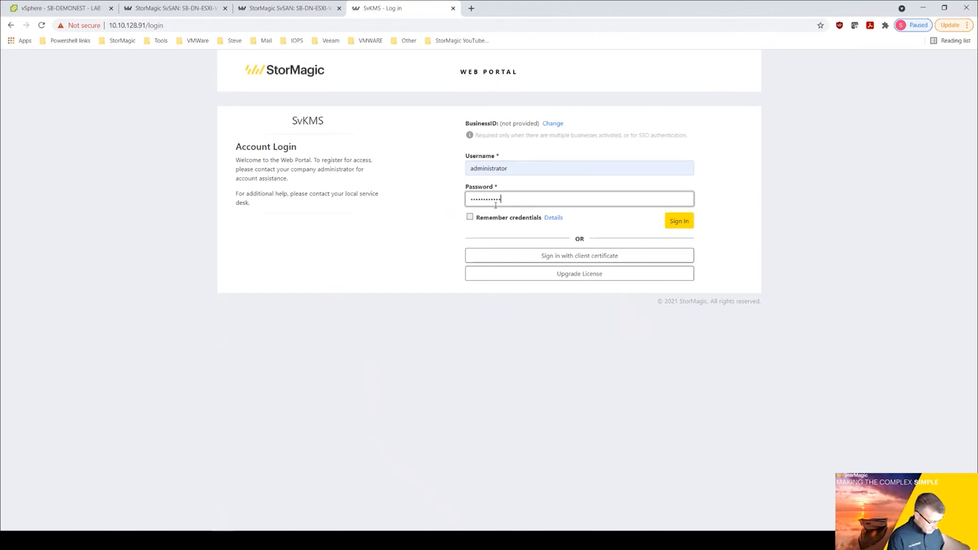
{"action": "left_click", "coordinate": [676, 227]}
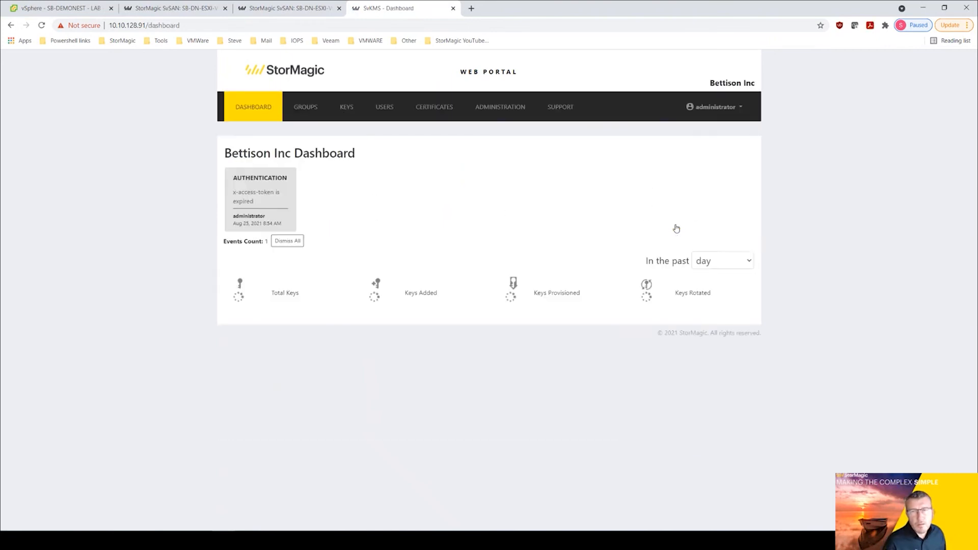
Step: Review the SvKMS key list and the first DS3 key's details and operations history, then switch to the vSphere Client
{"action": "left_click", "coordinate": [342, 113]}
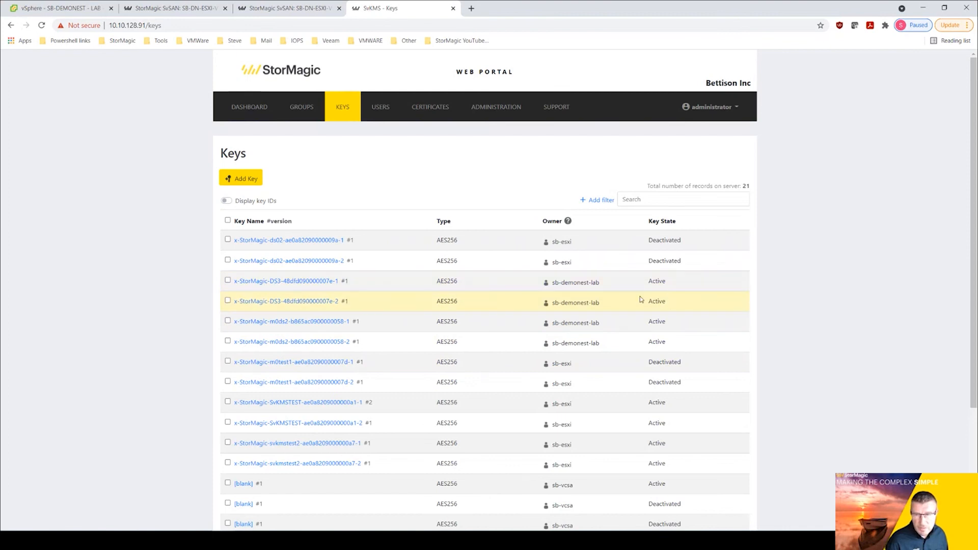
{"action": "left_click", "coordinate": [287, 282]}
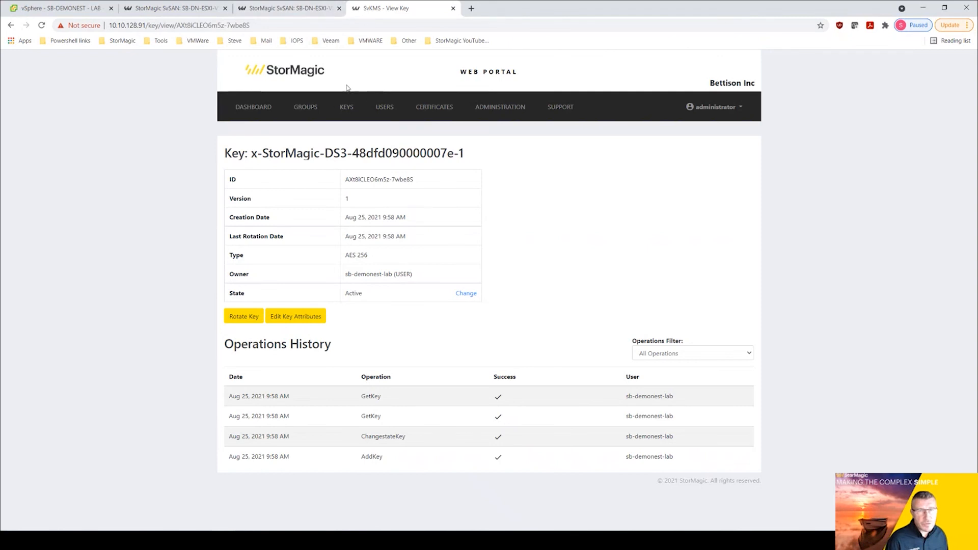
{"action": "left_click", "coordinate": [343, 108]}
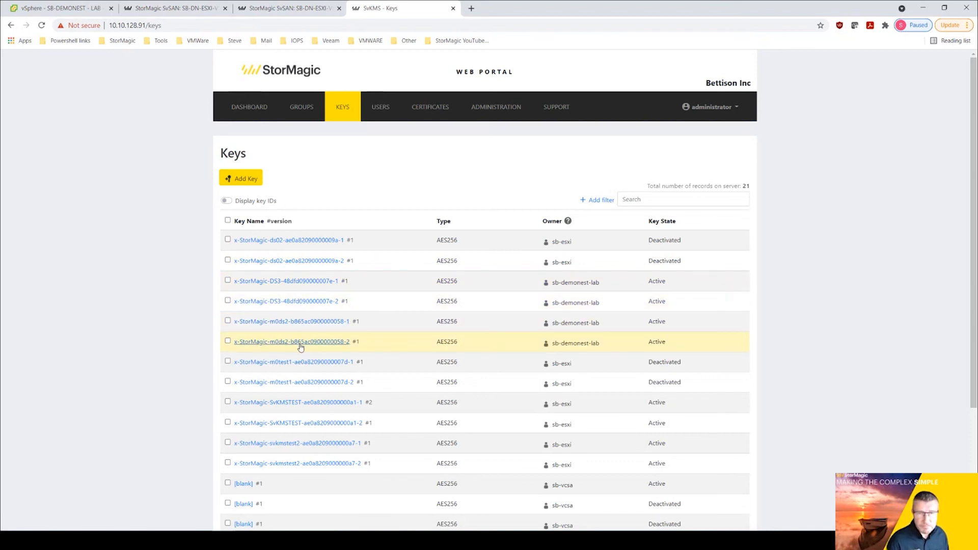
{"action": "left_click", "coordinate": [54, 8]}
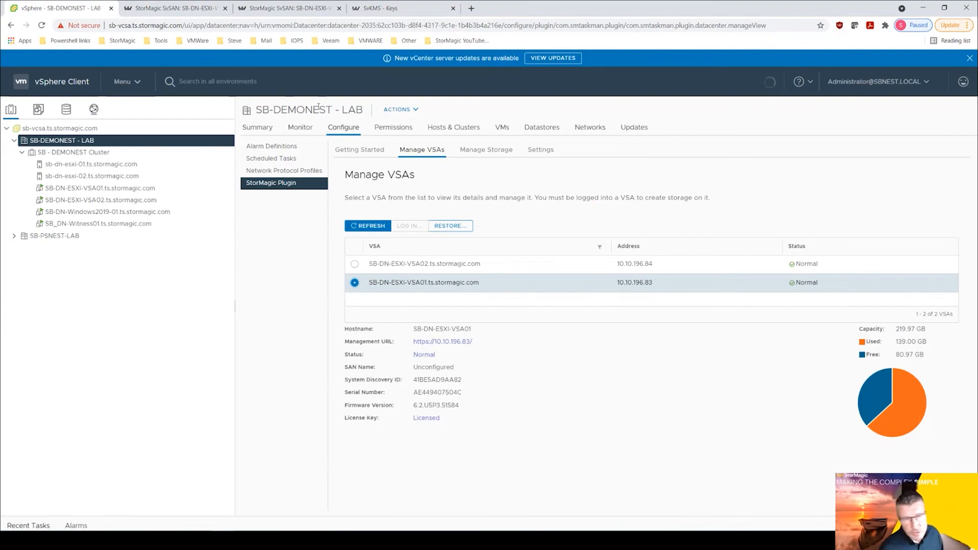